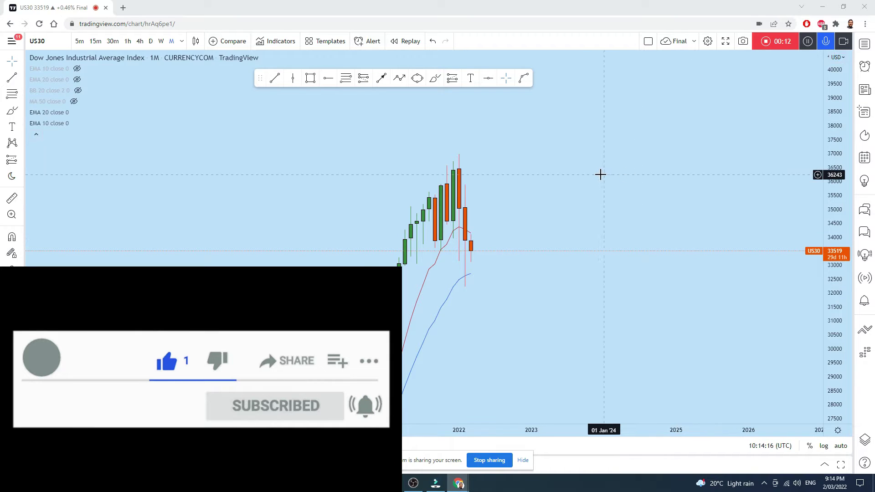
Brush freehand rising channel lines above and below the recent monthly candles, retracing the lower line once.
scroll(599, 176, up, 2)
click(435, 80)
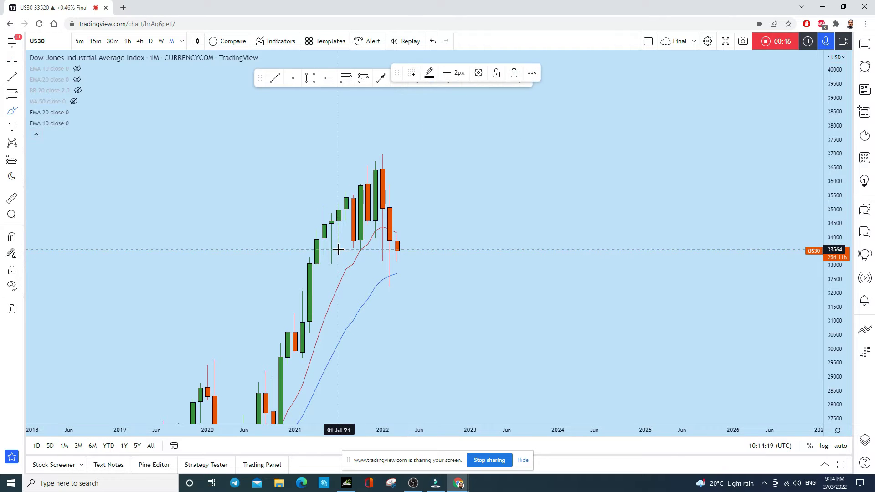
drag(349, 243, 499, 136)
mouse_move(304, 231)
mouse_down()
mouse_move(322, 206)
mouse_move(433, 119)
mouse_up()
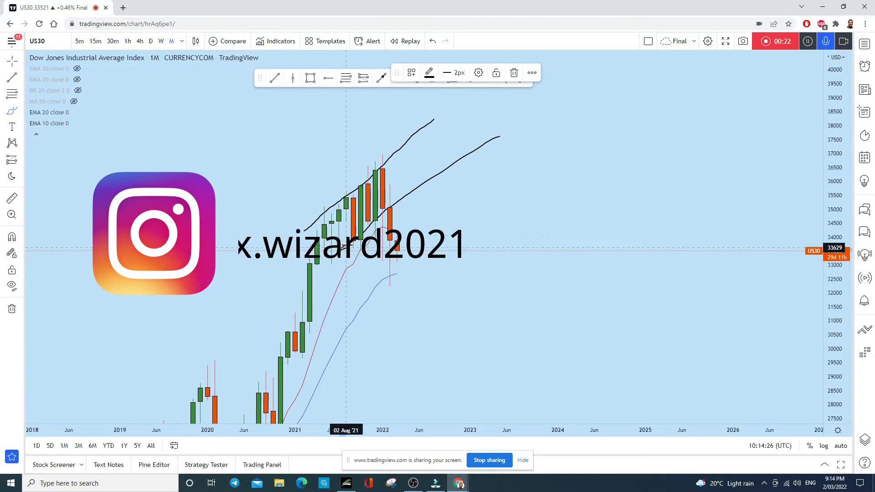
drag(376, 222, 506, 125)
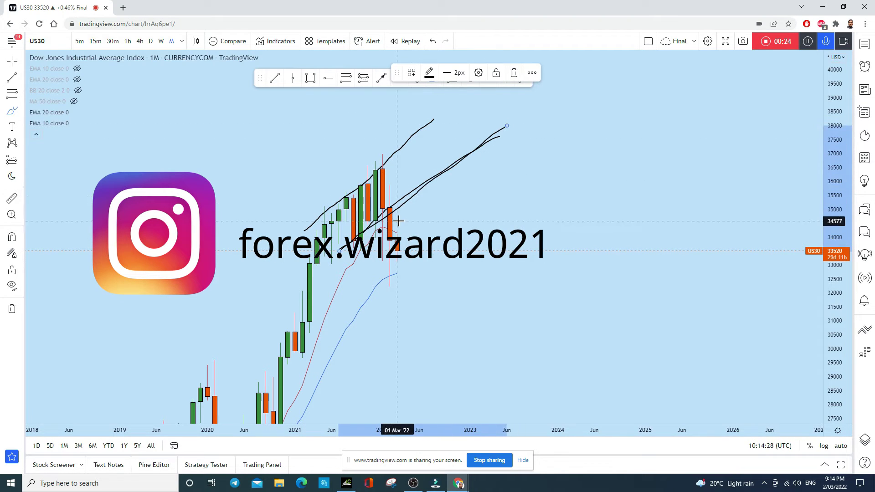
Sketch a rising zigzag and a downward break from the channel with the brush, and undo these strokes together with the channel lines.
mouse_move(397, 204)
mouse_down()
mouse_move(399, 146)
mouse_move(419, 185)
mouse_move(440, 159)
mouse_move(456, 104)
mouse_up()
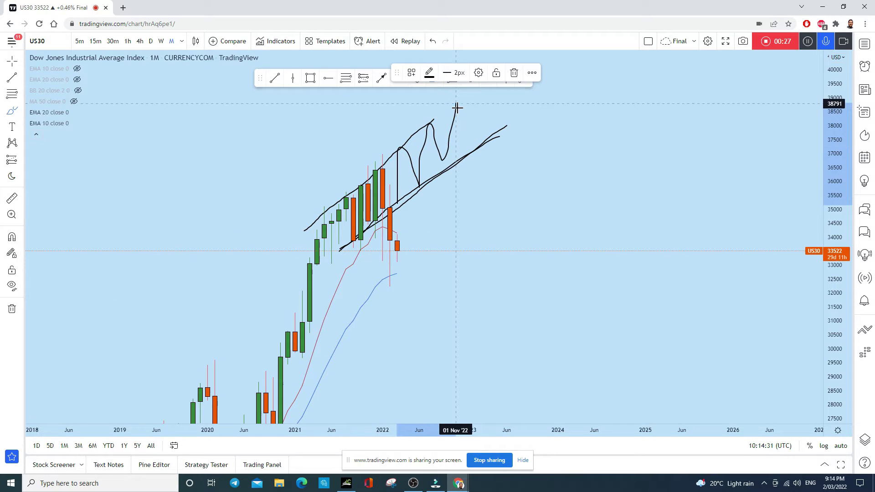
click(432, 42)
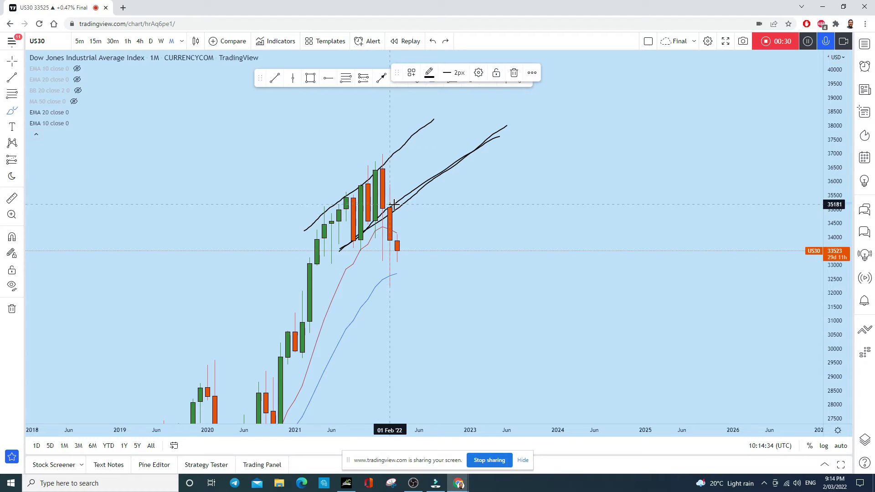
drag(393, 203, 400, 335)
click(433, 42)
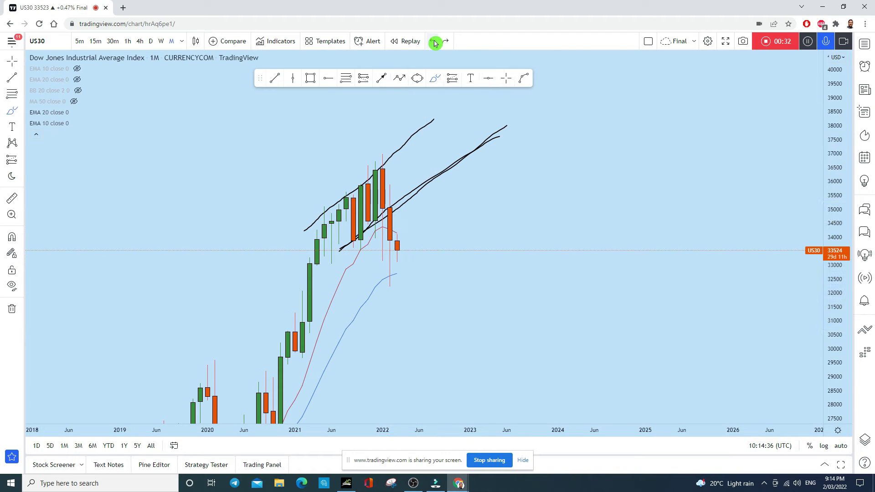
click(434, 42)
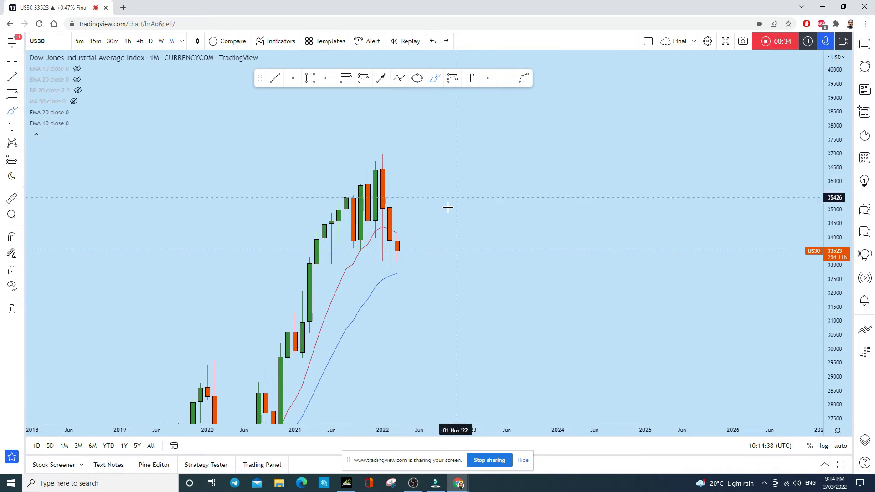
Sketch freehand downward arrows from the latest monthly candle and undo each of them.
drag(397, 234, 406, 335)
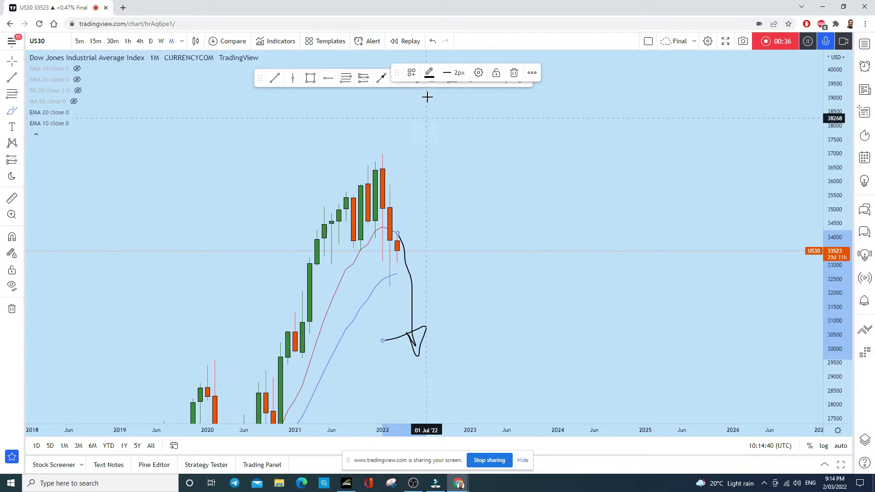
click(433, 42)
mouse_move(402, 251)
mouse_down()
mouse_move(405, 316)
mouse_move(418, 316)
mouse_move(389, 320)
mouse_up()
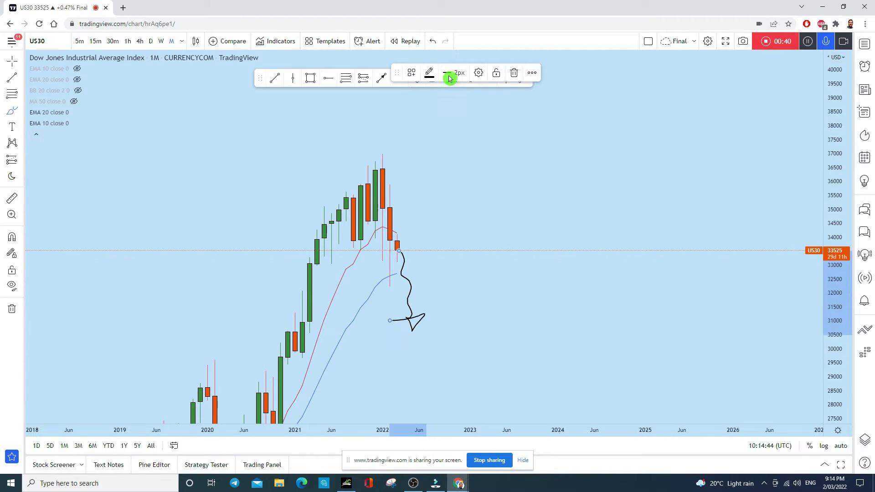
click(433, 41)
scroll(577, 251, down, 2)
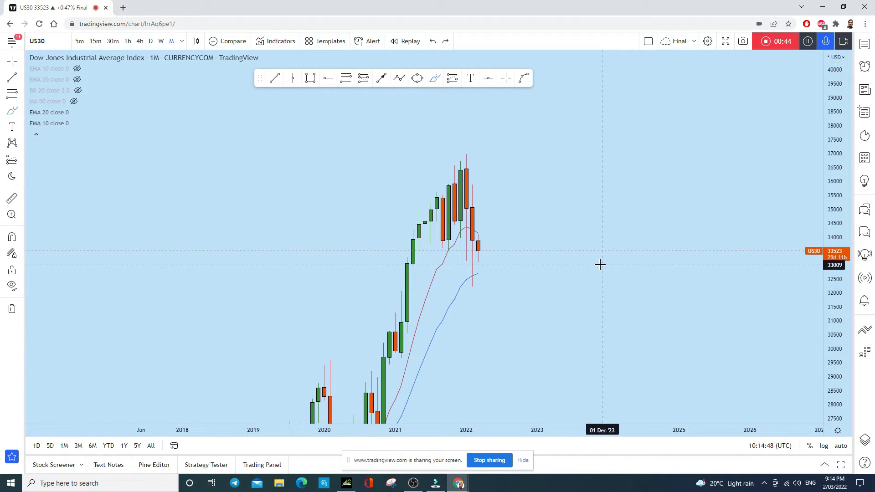
mouse_move(479, 249)
mouse_down()
mouse_move(494, 304)
mouse_move(476, 298)
mouse_up()
click(434, 40)
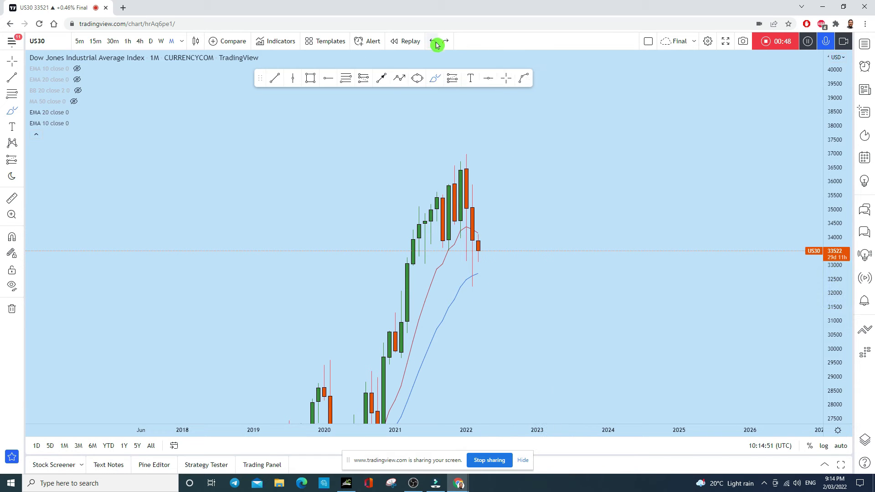
Switch the chart to the weekly timeframe, brush over the 21 February candle and around the latest one, and undo both marks.
click(161, 41)
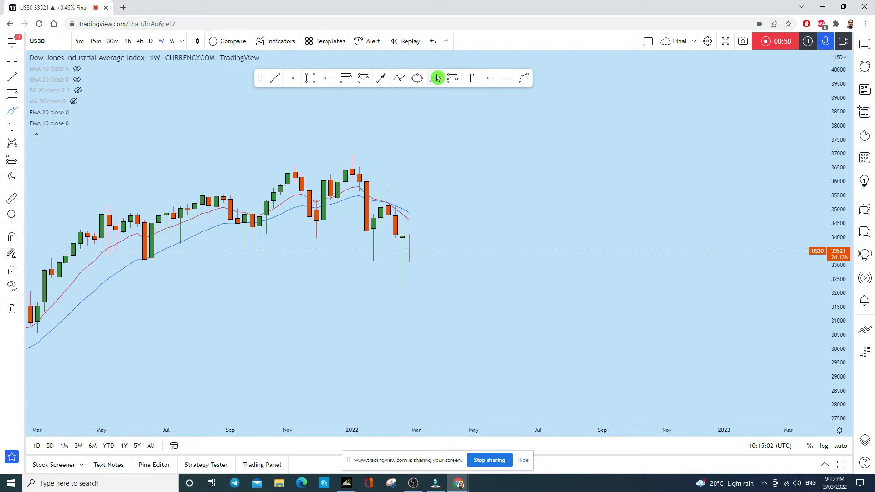
drag(402, 225, 402, 300)
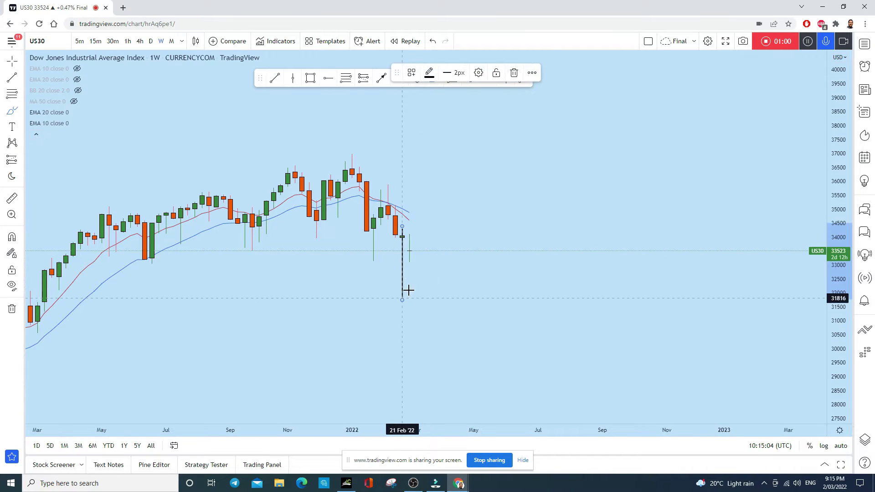
mouse_move(414, 250)
mouse_down()
mouse_move(402, 246)
mouse_move(431, 248)
mouse_up()
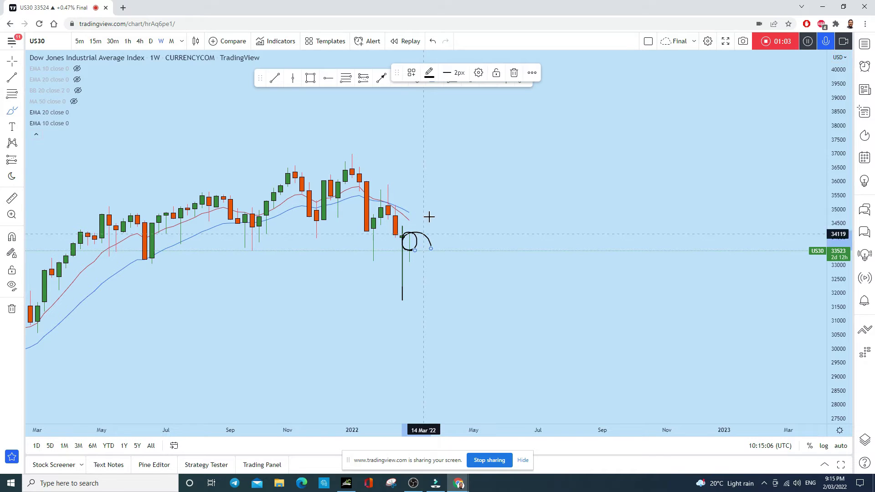
click(435, 43)
click(433, 43)
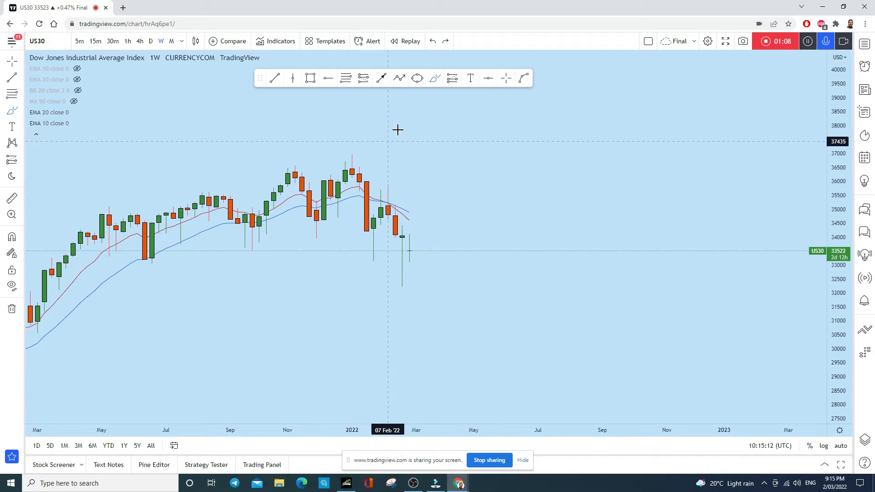
Place a horizontal ray at 34152 starting from the 19 July 2021 weekly candle.
click(330, 80)
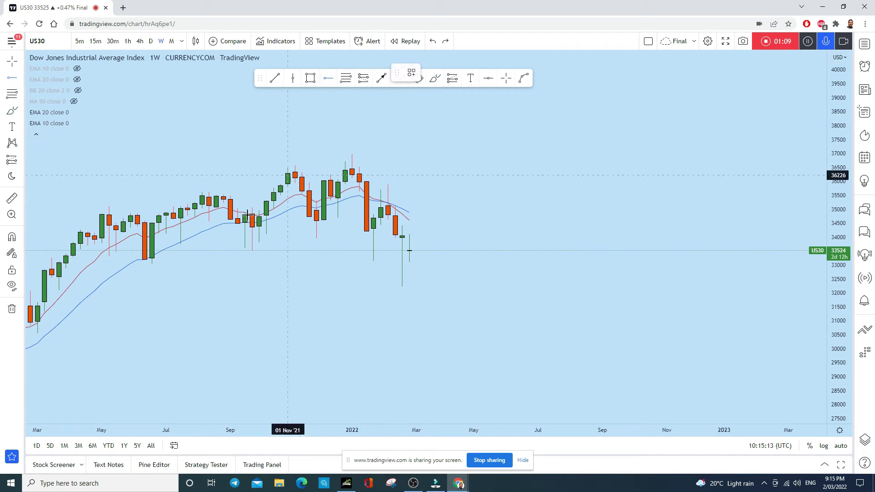
click(179, 233)
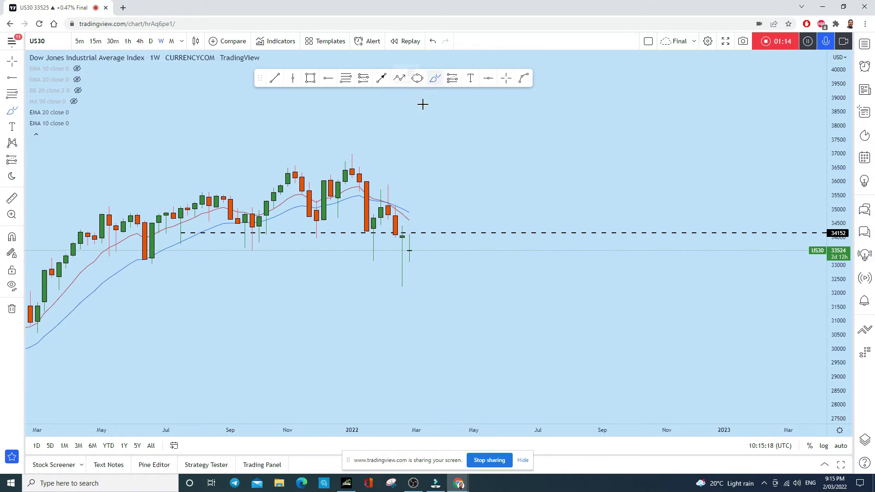
Circle the places where weekly candles touch the 34152 ray with the brush, and undo the circle at the latest touch.
click(178, 230)
drag(278, 231, 257, 228)
drag(336, 231, 302, 237)
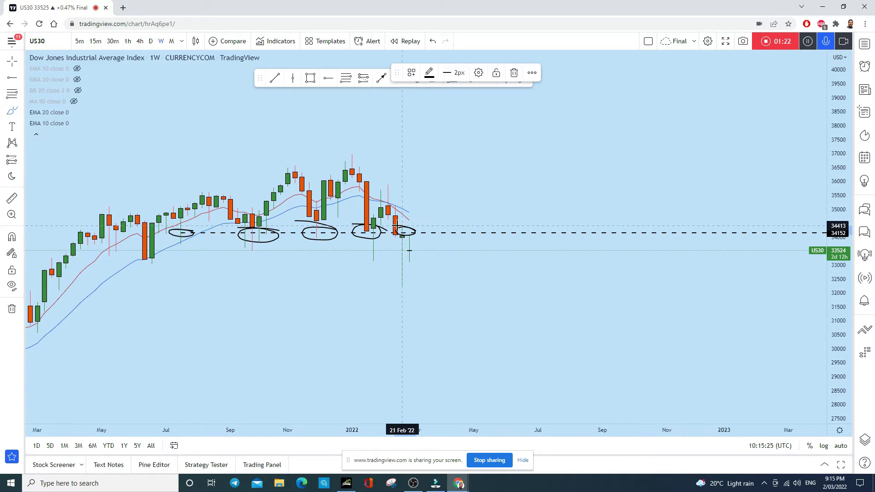
drag(397, 224, 395, 229)
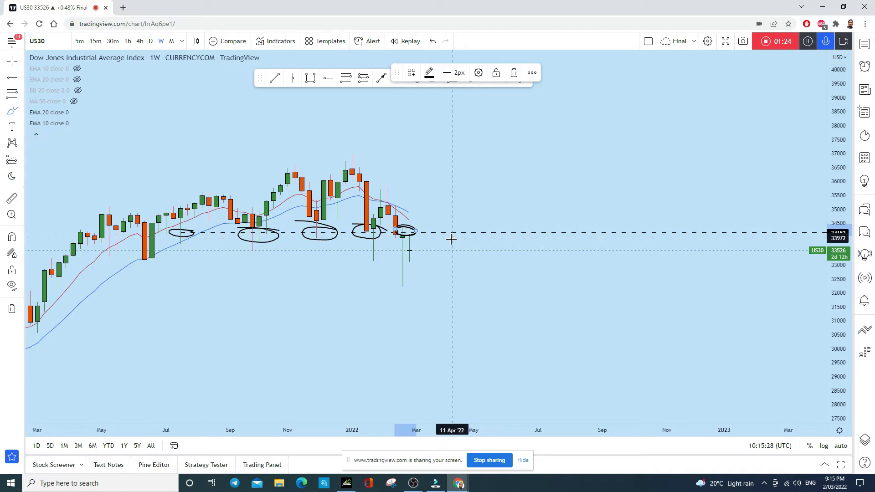
click(433, 42)
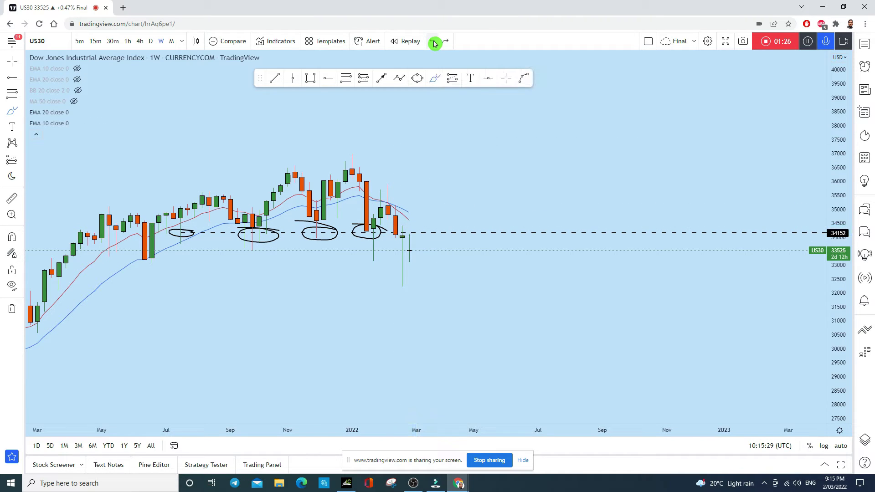
Brush a downward arrow from the latest weekly candle to about 29000.
mouse_move(408, 250)
mouse_down()
mouse_move(419, 252)
mouse_move(425, 268)
mouse_move(436, 370)
mouse_move(453, 356)
mouse_move(373, 376)
mouse_up()
scroll(592, 325, down, 5)
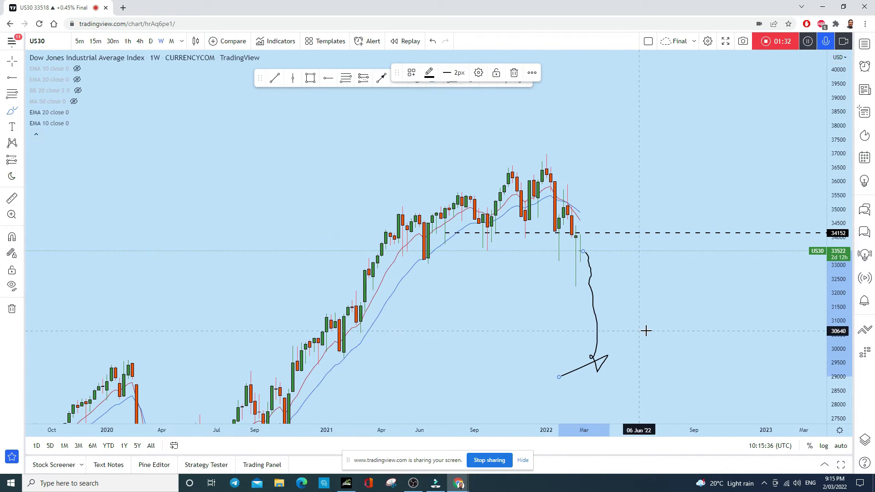
scroll(660, 330, down, 1)
scroll(758, 185, down, 2)
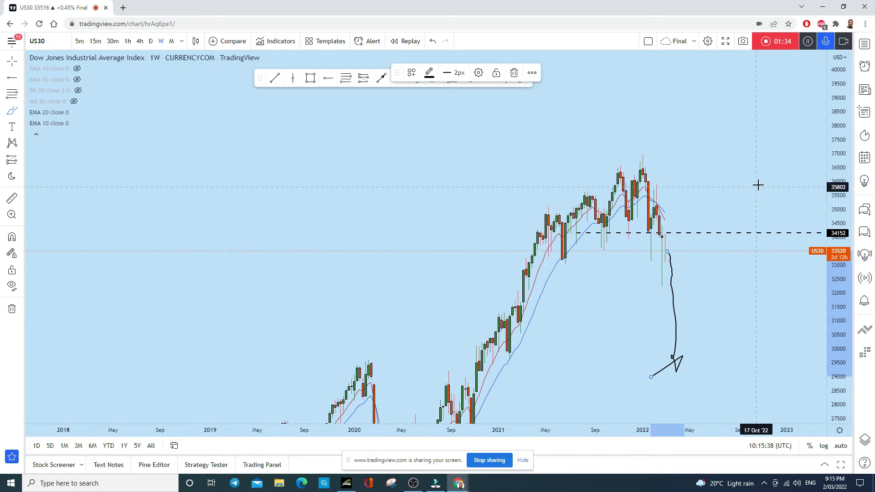
Place a horizontal ray at 29576 along the early 2020 highs, and undo it together with the freehand arrow.
click(368, 75)
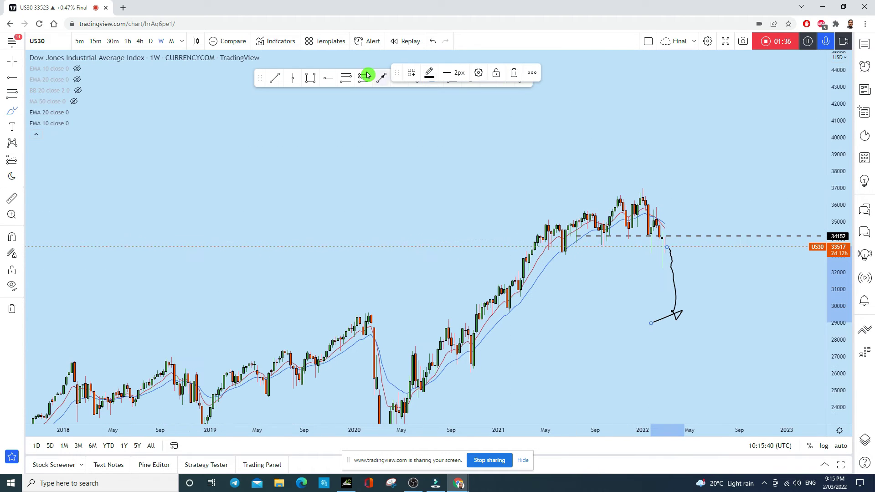
click(322, 80)
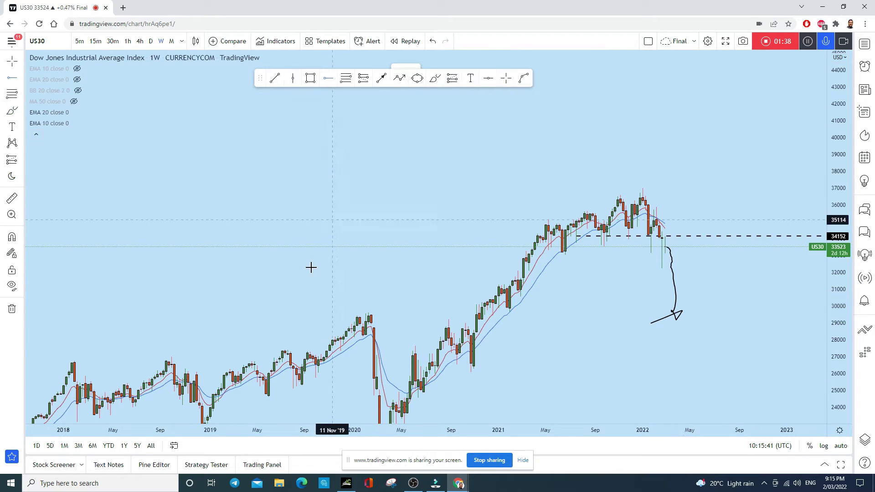
click(258, 311)
scroll(323, 312, up, 2)
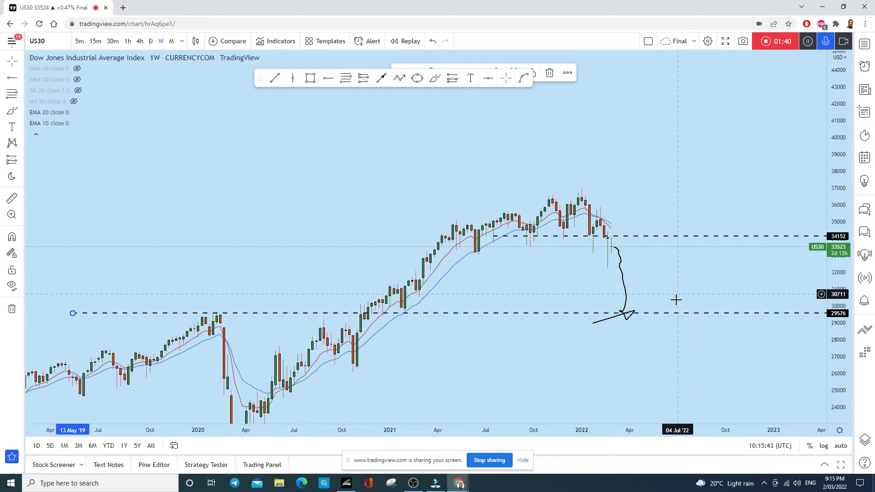
scroll(676, 311, up, 2)
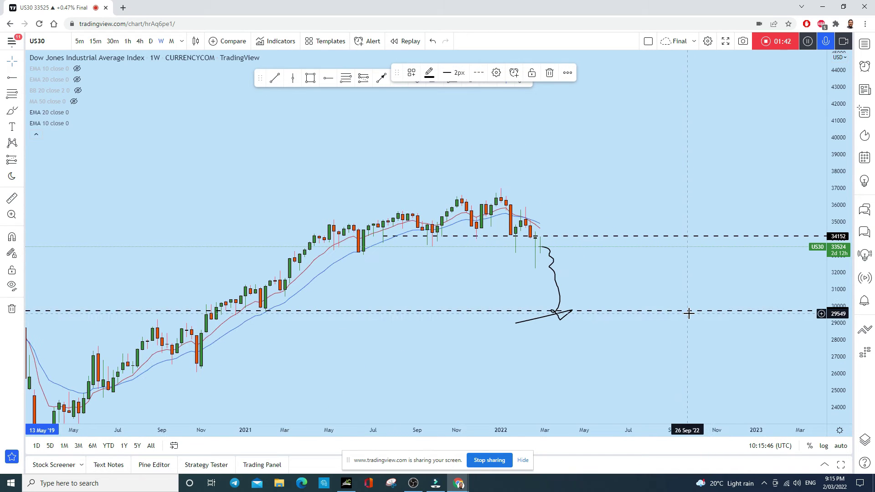
click(463, 79)
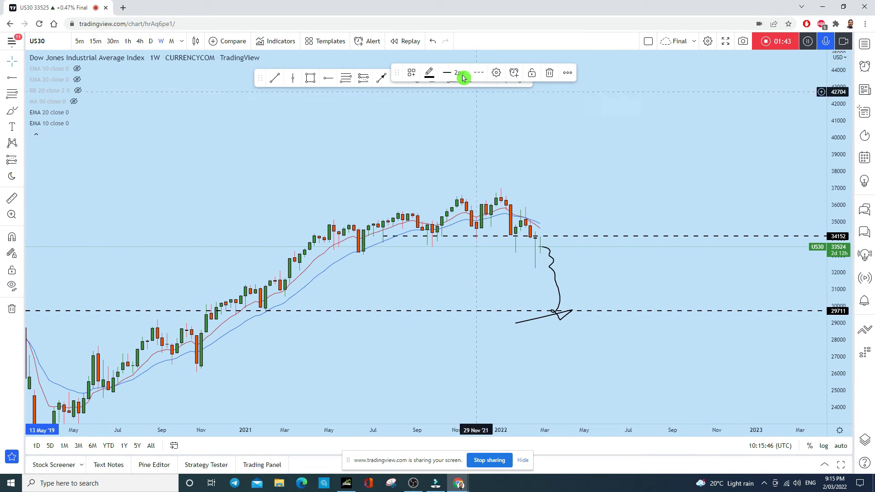
click(434, 41)
Switch the chart to the daily timeframe, brush a loop around the latest daily candles, and undo the loop.
click(151, 41)
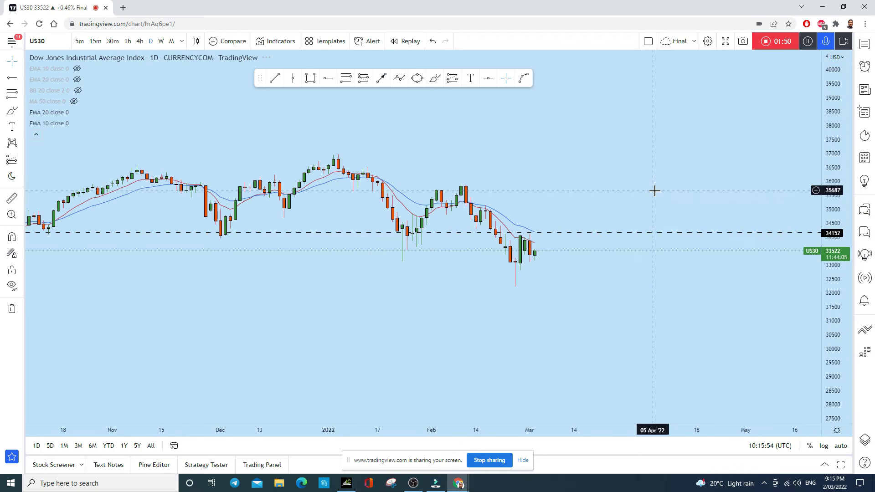
scroll(649, 257, up, 2)
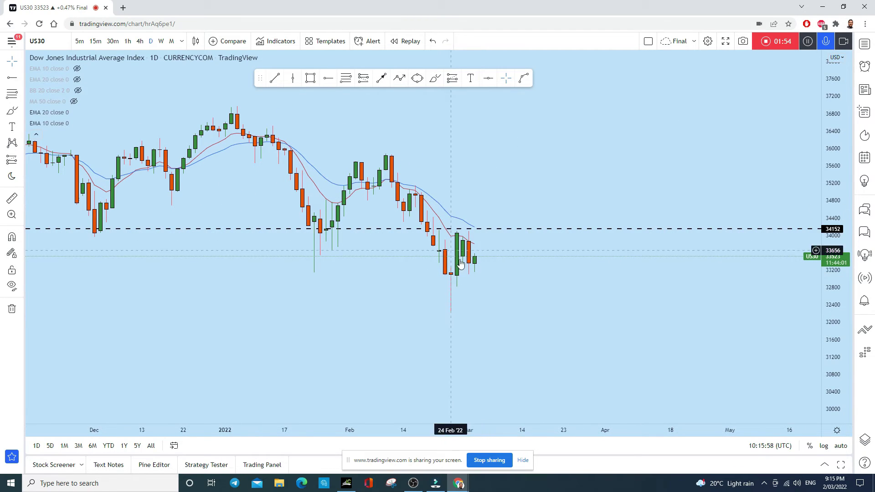
click(437, 80)
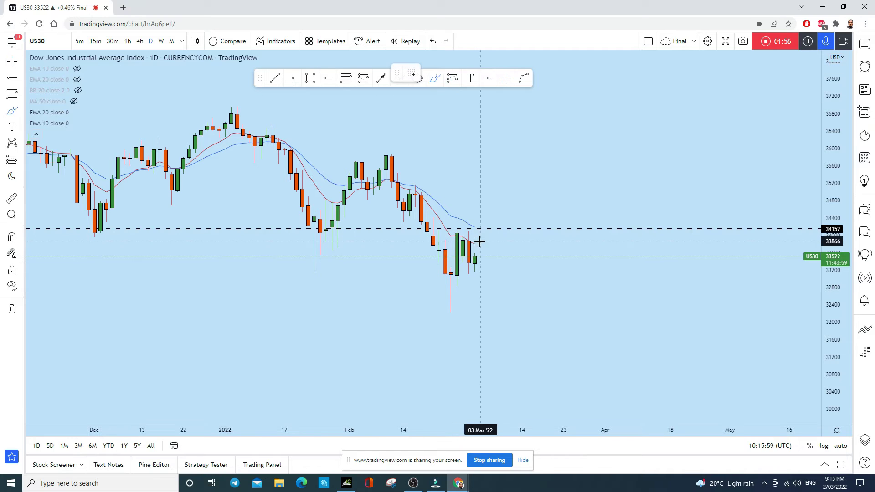
mouse_move(462, 234)
mouse_down()
mouse_move(457, 260)
mouse_move(466, 278)
mouse_move(474, 233)
mouse_up()
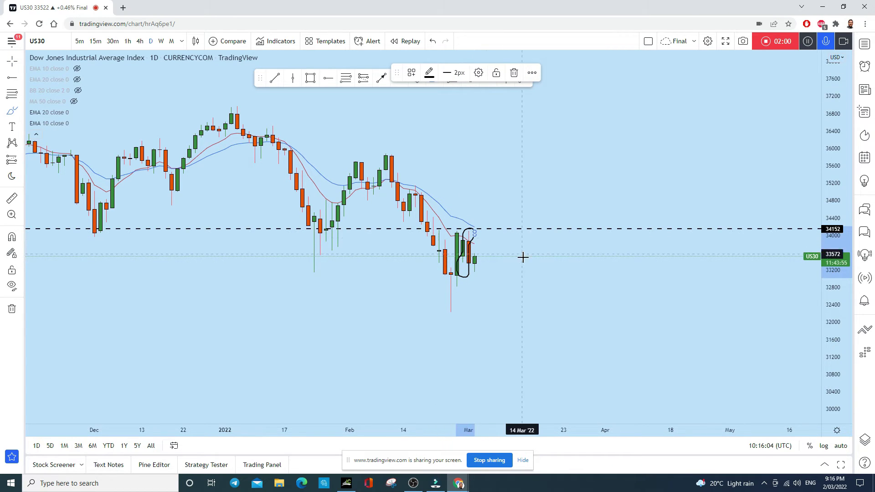
click(438, 46)
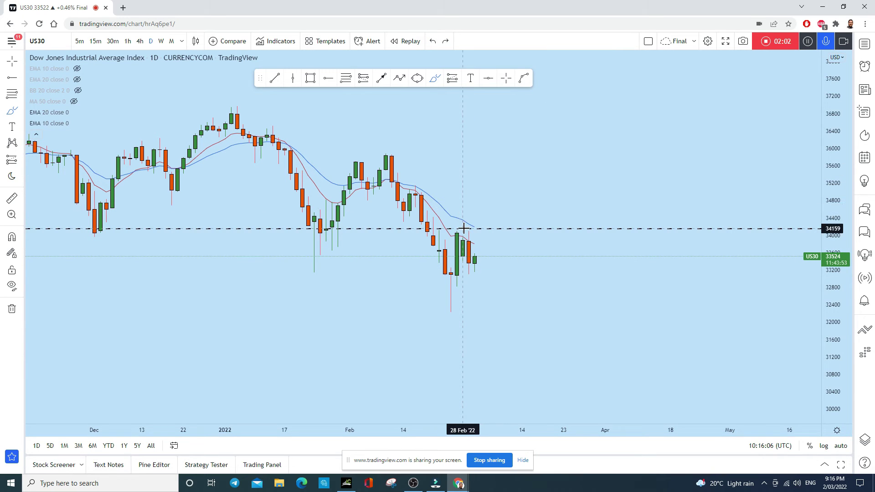
Mark the recent daily high at about 34086 with a brush line, undoing the lower line and circle sketched near the lows.
drag(454, 230, 527, 231)
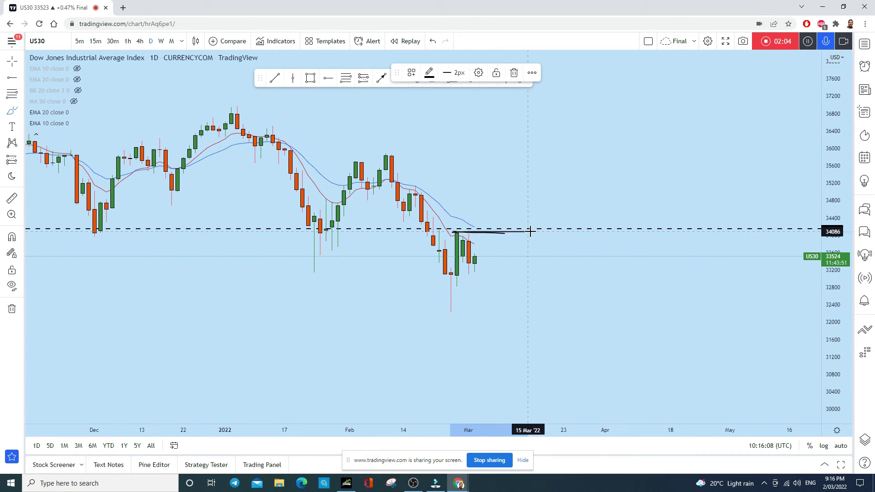
drag(463, 272, 522, 271)
drag(467, 268, 464, 258)
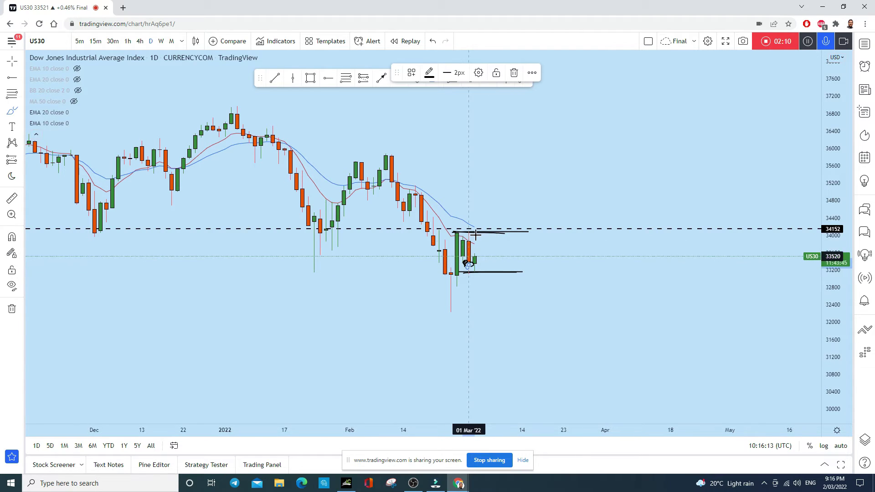
click(433, 42)
click(434, 42)
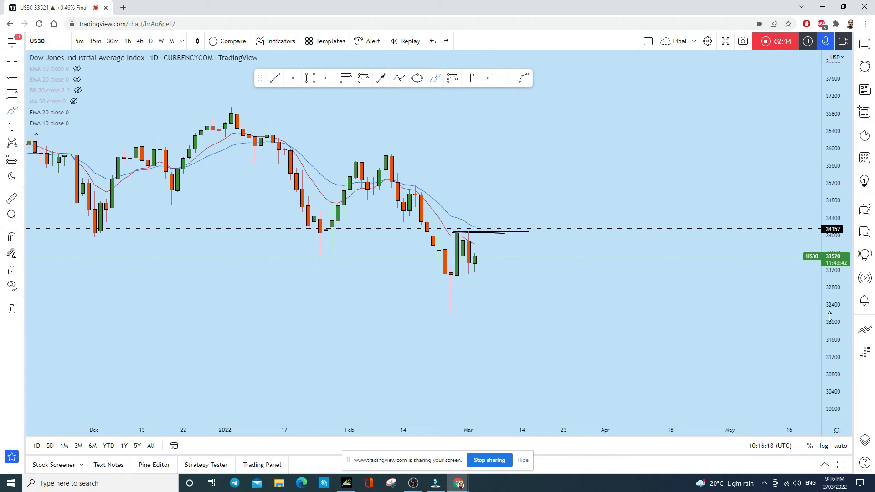
Brush a choppy downward path from the latest daily candle to about 32000 with a line across its end, and undo the strokes.
drag(830, 321, 830, 228)
drag(480, 262, 480, 250)
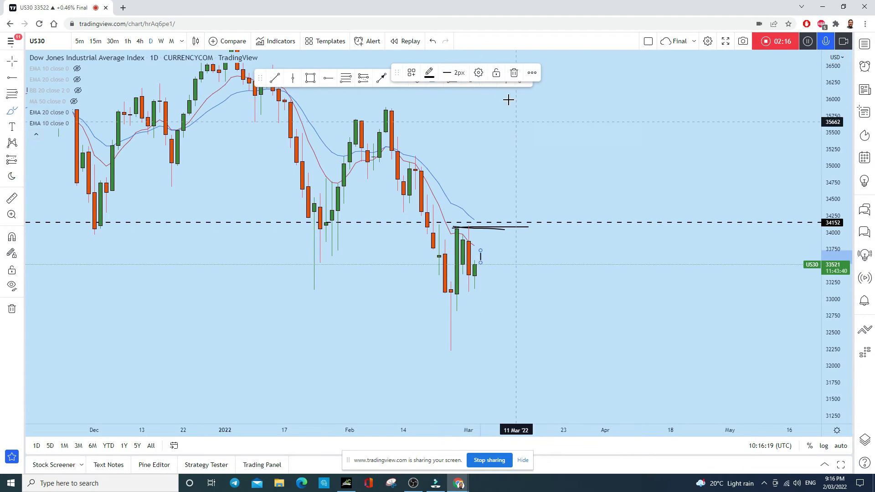
click(434, 42)
mouse_move(474, 257)
mouse_down()
mouse_move(477, 246)
mouse_move(495, 262)
mouse_move(511, 316)
mouse_move(554, 322)
mouse_up()
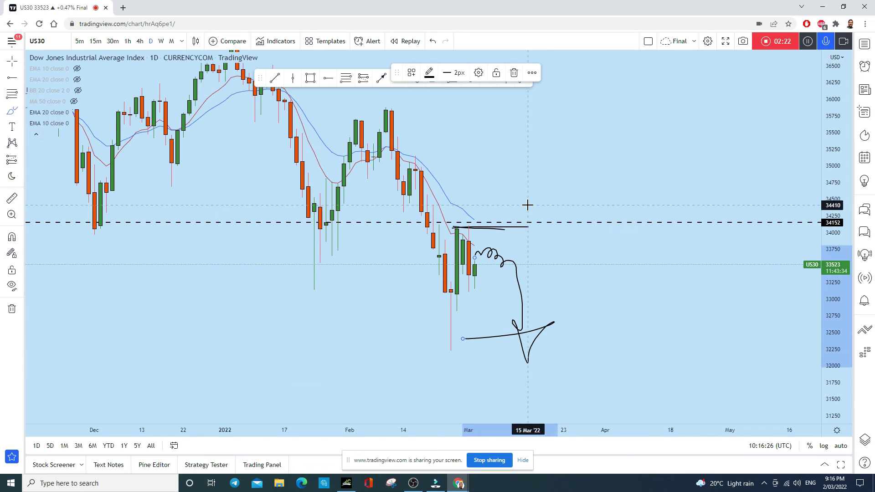
click(432, 41)
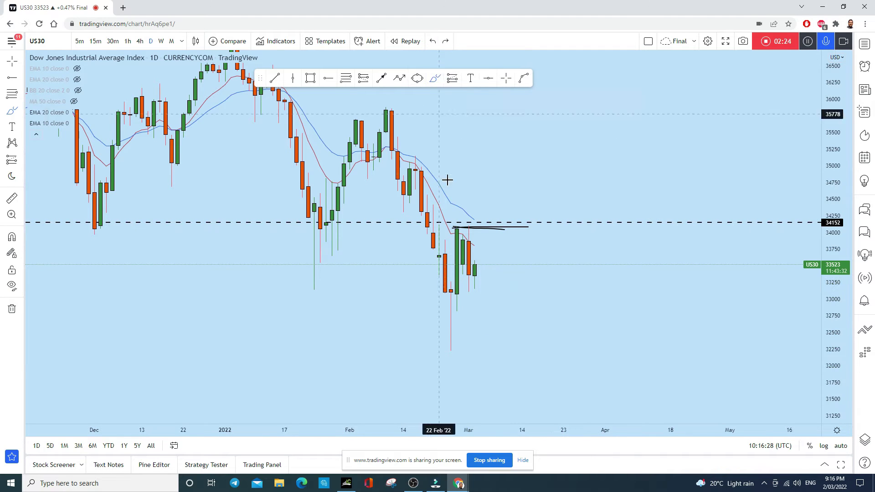
click(433, 41)
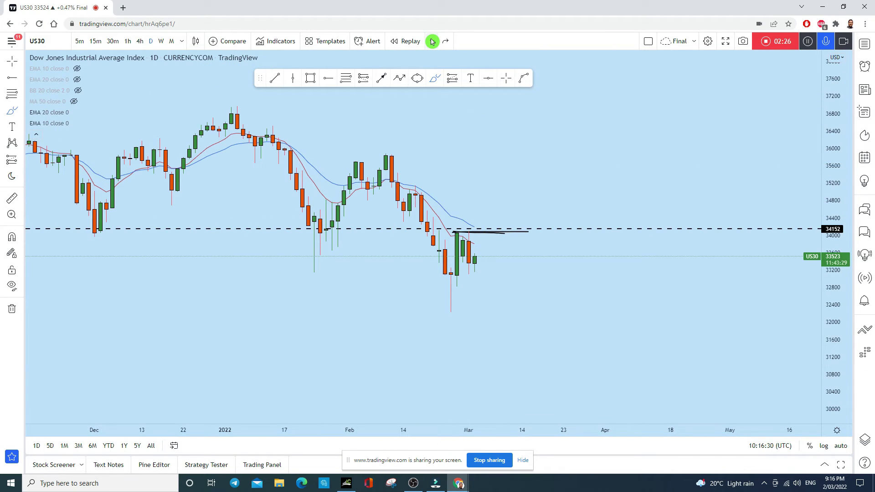
Switch the chart to the 4-hour timeframe and stretch the price scale around the recent candles.
click(140, 41)
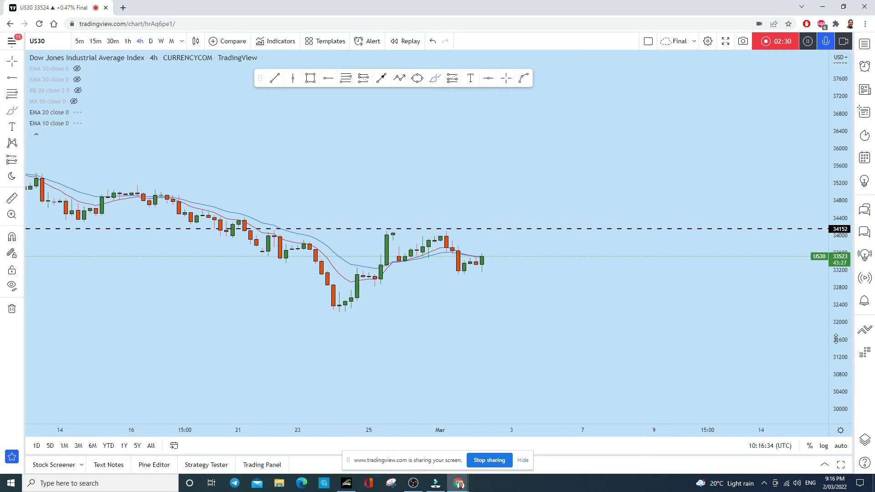
drag(835, 374, 833, 152)
scroll(609, 208, down, 3)
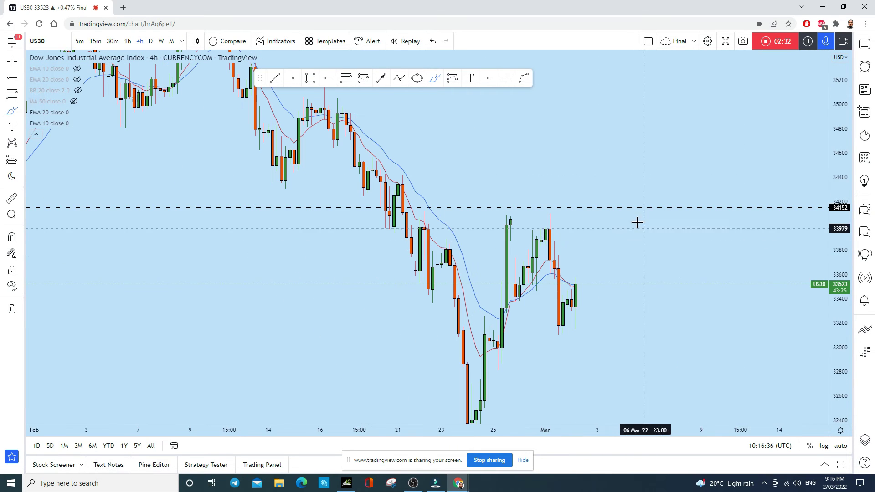
Brush the drop after the 25 February peak, a circle on the 1 March high and the rise-and-fall path around it, and undo these strokes.
drag(516, 213, 512, 250)
click(433, 41)
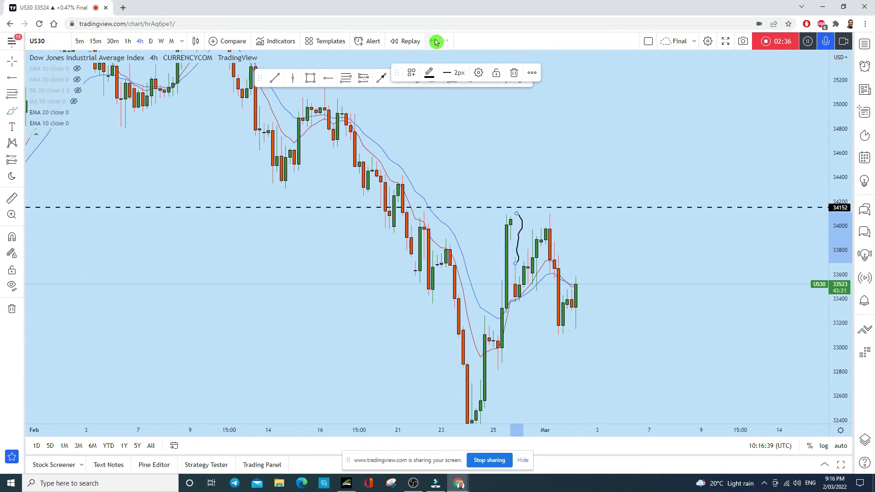
drag(545, 221, 548, 208)
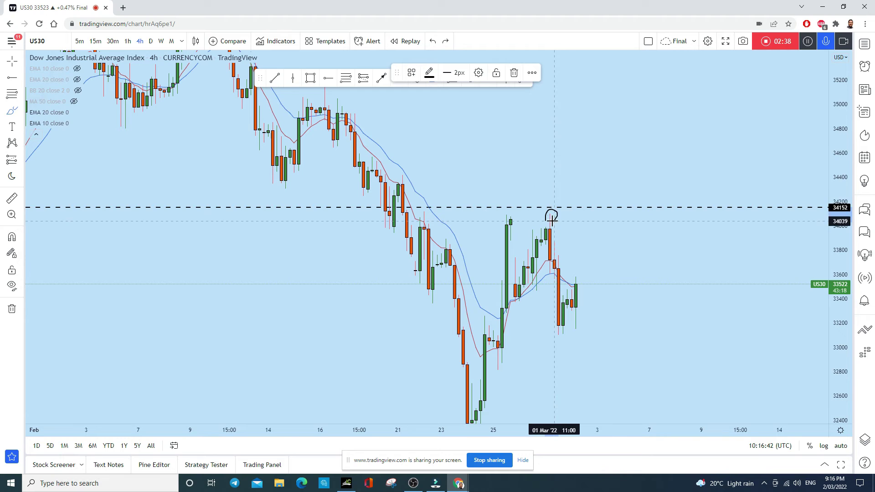
mouse_move(507, 283)
mouse_down()
mouse_move(539, 261)
mouse_move(559, 216)
mouse_up()
click(432, 41)
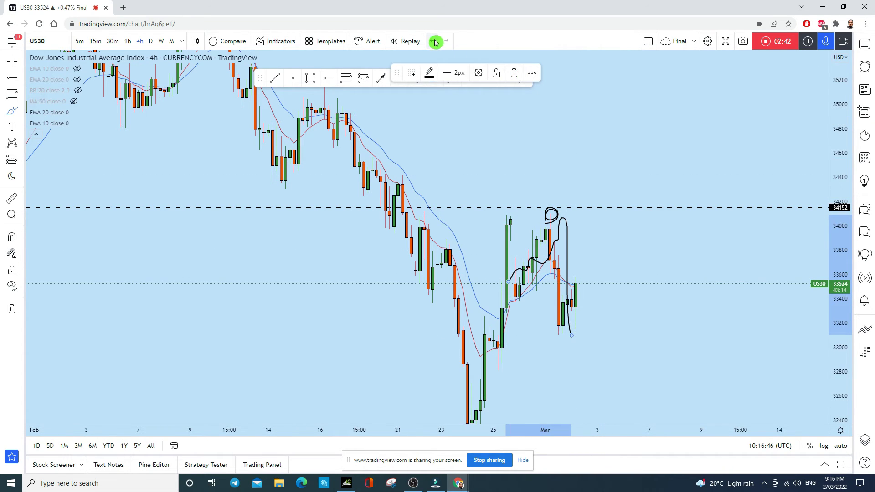
click(432, 41)
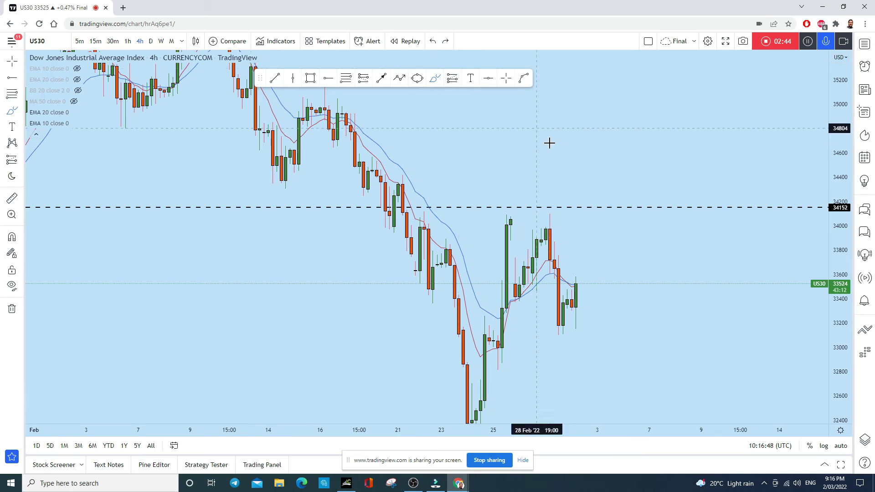
Brush arcs over the 1 March high, the preceding late-February high and the latest 4-hour candle.
drag(537, 222, 563, 218)
mouse_move(490, 227)
mouse_down()
mouse_move(495, 208)
mouse_move(524, 211)
mouse_up()
drag(571, 275, 597, 272)
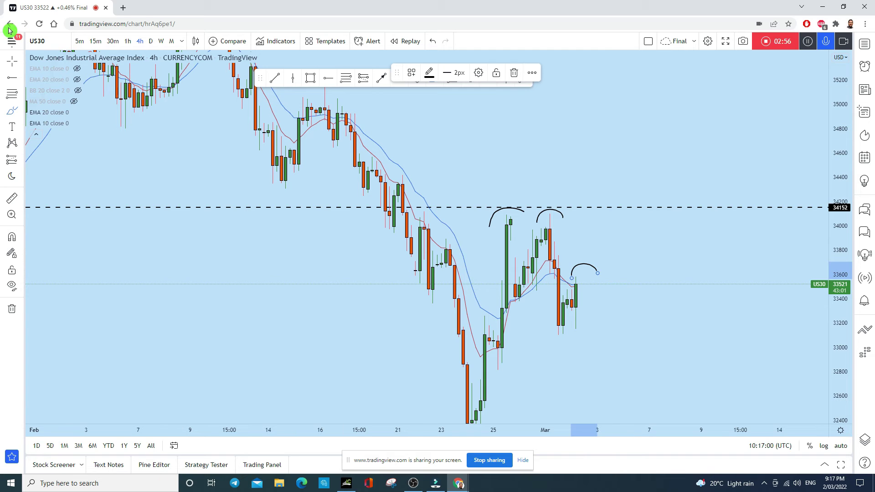
drag(610, 316, 588, 233)
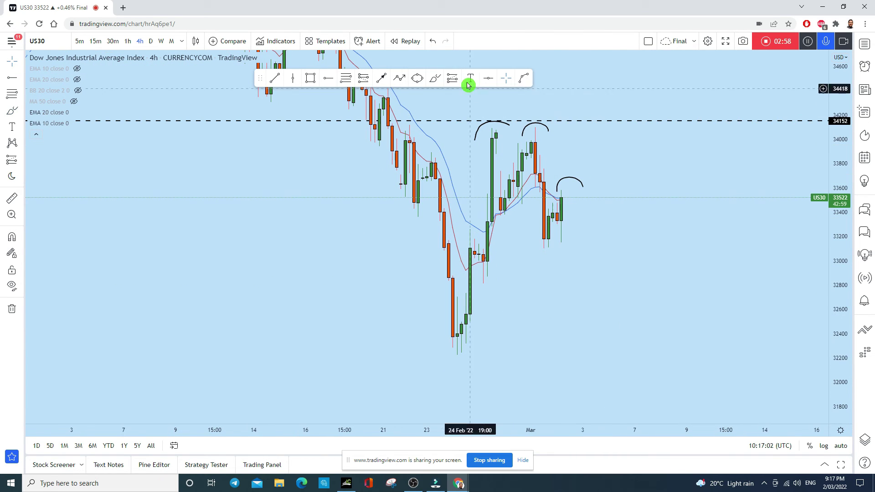
Brush a vertical line from the latest candle down to about 32700, and undo it with the arcs over the late-February high and latest candle.
click(435, 78)
drag(565, 188, 570, 300)
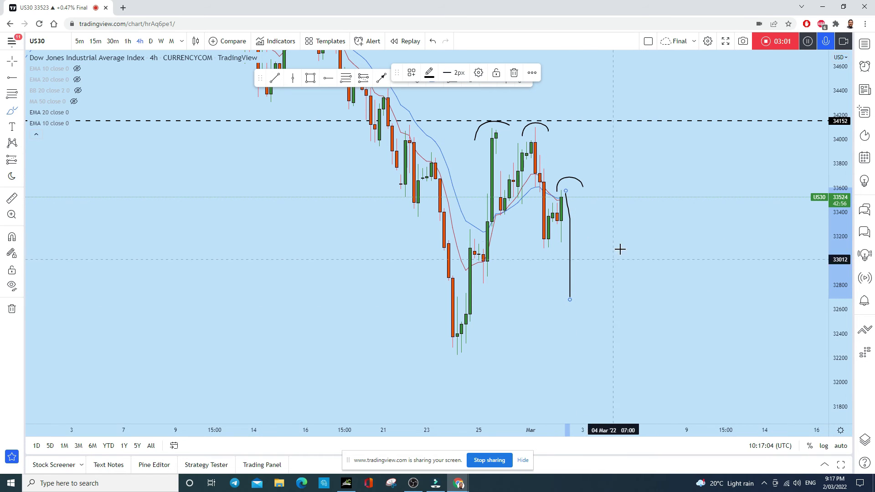
click(433, 41)
click(434, 41)
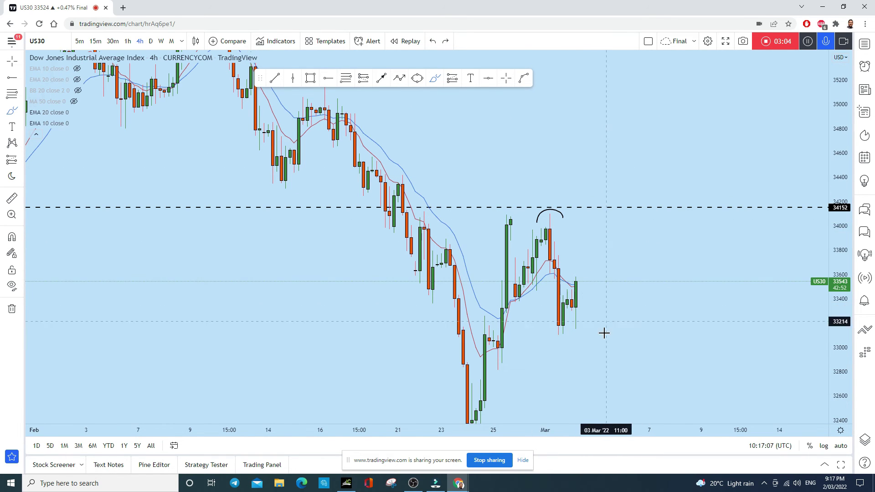
Draw a descending trend line from the 27 February low at 33398 through the 1 March low to about 32650.
click(385, 83)
click(318, 81)
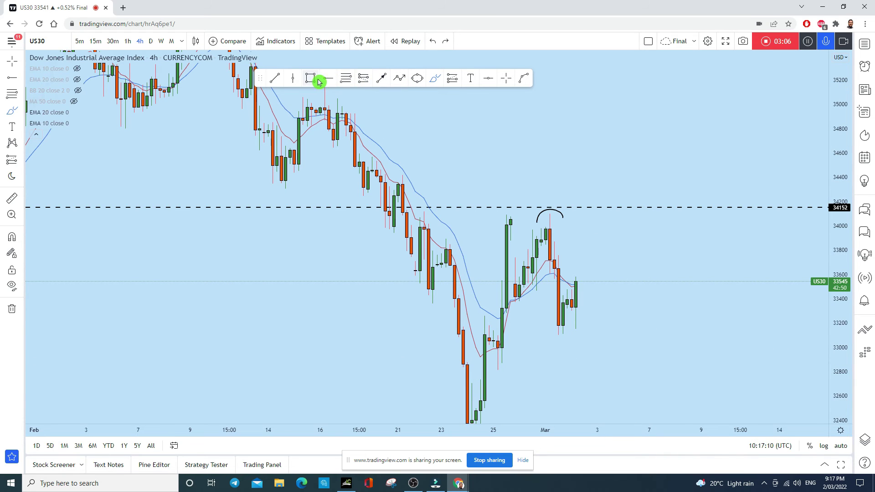
click(277, 81)
click(515, 299)
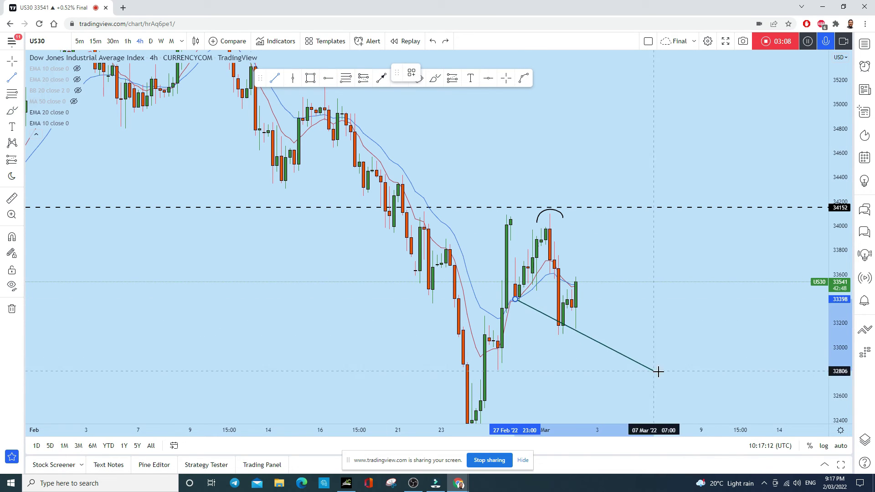
click(688, 383)
scroll(738, 328, up, 3)
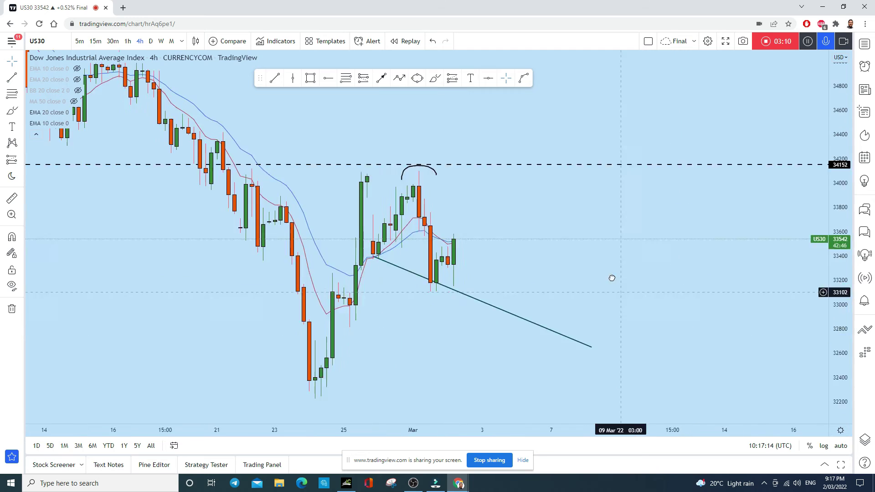
Draw a narrow vertical rectangle just after the latest candle, from about 33580 down through the trend line to about 32770.
click(434, 78)
click(312, 80)
drag(434, 169, 440, 267)
click(529, 191)
drag(568, 187, 616, 206)
Draw a path arrow from the rectangle's lower end up to the trend line at about 33000, then down to about 32000.
click(398, 86)
click(479, 286)
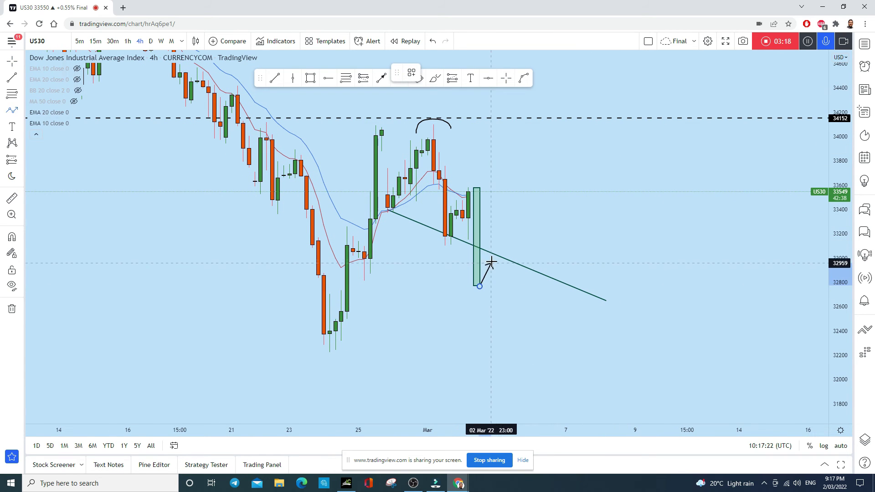
click(496, 258)
click(565, 382)
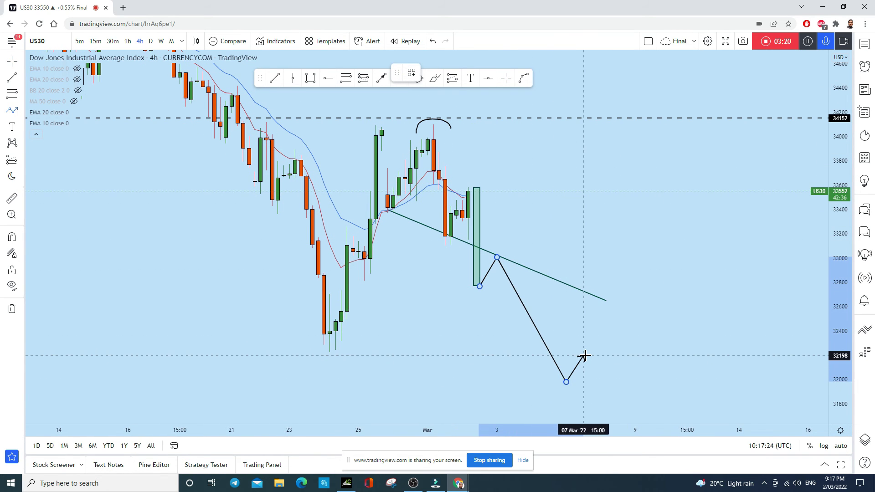
key(Escape)
Brush circles around the two lows touching the trend line and around the path's retest point near 33000.
click(434, 79)
mouse_move(455, 238)
mouse_down()
mouse_move(435, 243)
mouse_move(452, 234)
mouse_up()
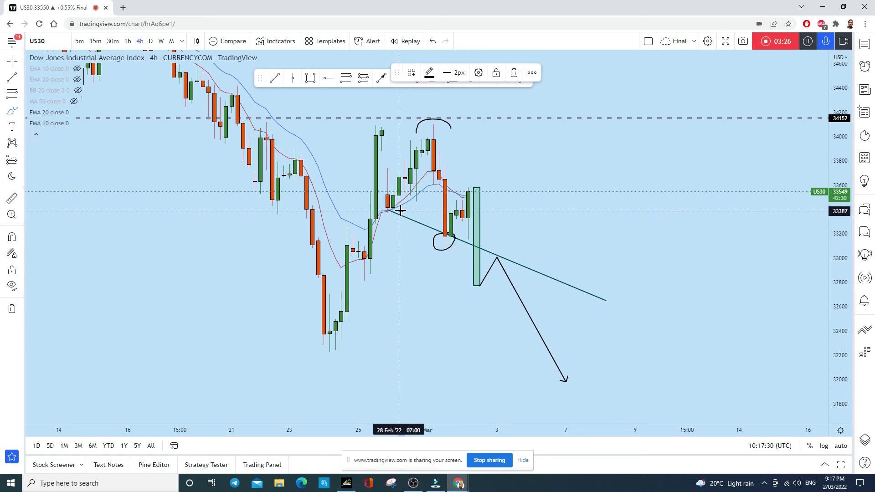
drag(384, 208, 393, 205)
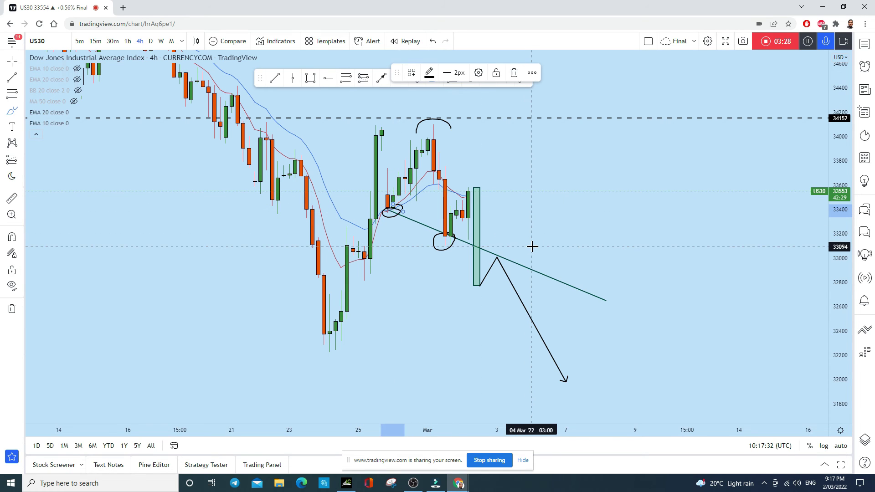
mouse_move(507, 258)
mouse_down()
mouse_move(494, 247)
mouse_move(508, 247)
mouse_up()
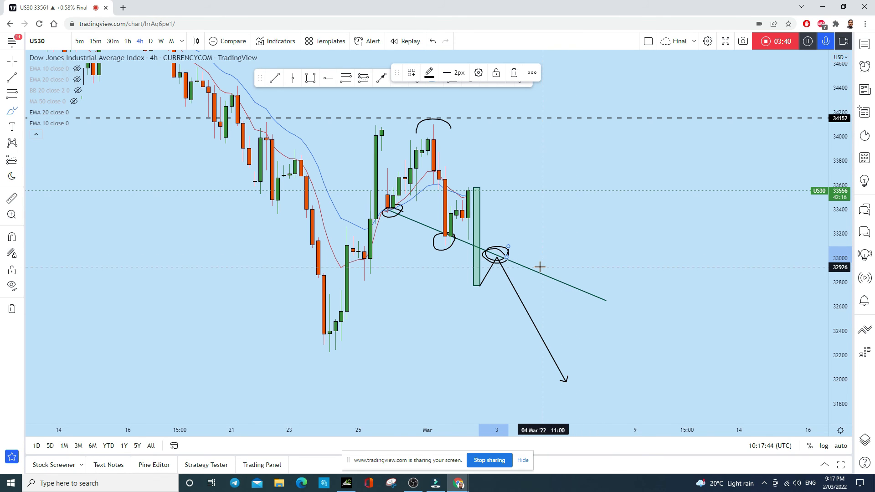
Brush a short horizontal line at about 33640, just above the latest candle and the rectangle.
drag(543, 266, 641, 270)
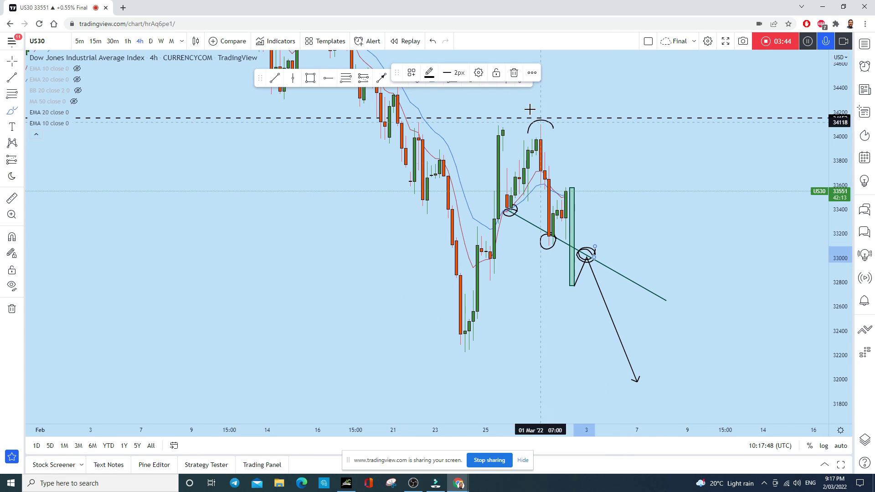
drag(398, 73, 539, 79)
click(434, 78)
drag(563, 182, 599, 181)
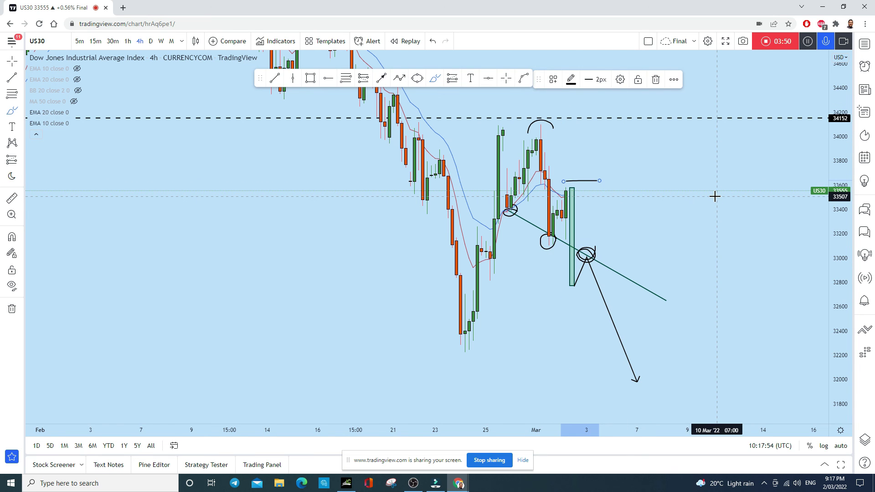